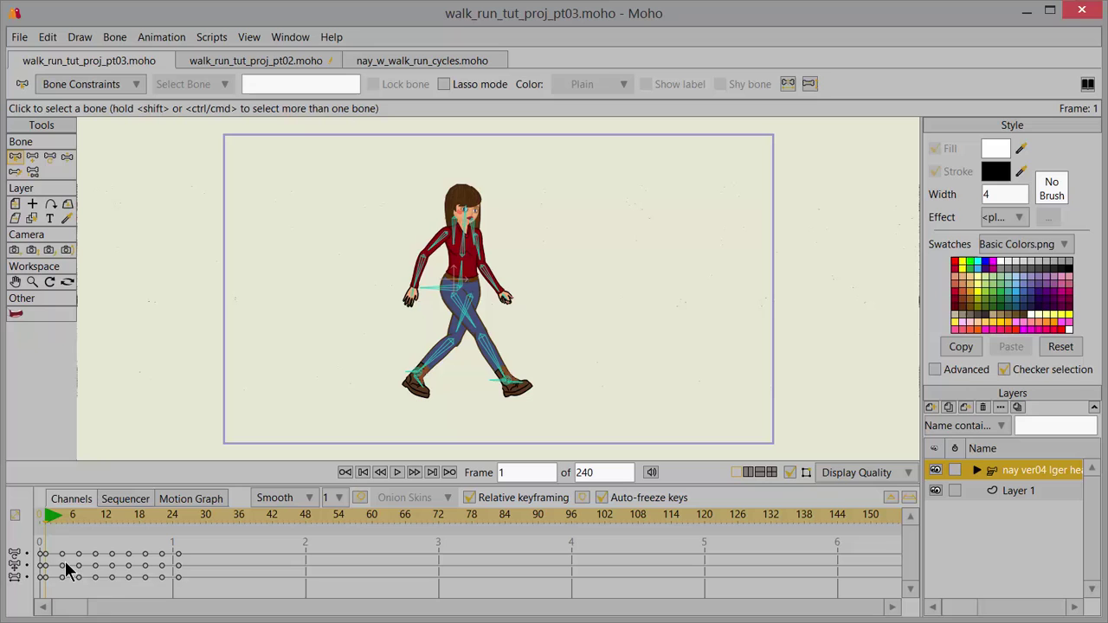
- Turn off Show Curves and scrub the walk poses through to frame 23
{"action": "mouse_move", "coordinate": [45, 518]}
{"action": "left_mouse_down"}
{"action": "mouse_move", "coordinate": [111, 520]}
{"action": "mouse_move", "coordinate": [178, 545]}
{"action": "mouse_move", "coordinate": [42, 523]}
{"action": "mouse_move", "coordinate": [72, 531]}
{"action": "mouse_move", "coordinate": [62, 527]}
{"action": "left_mouse_up"}
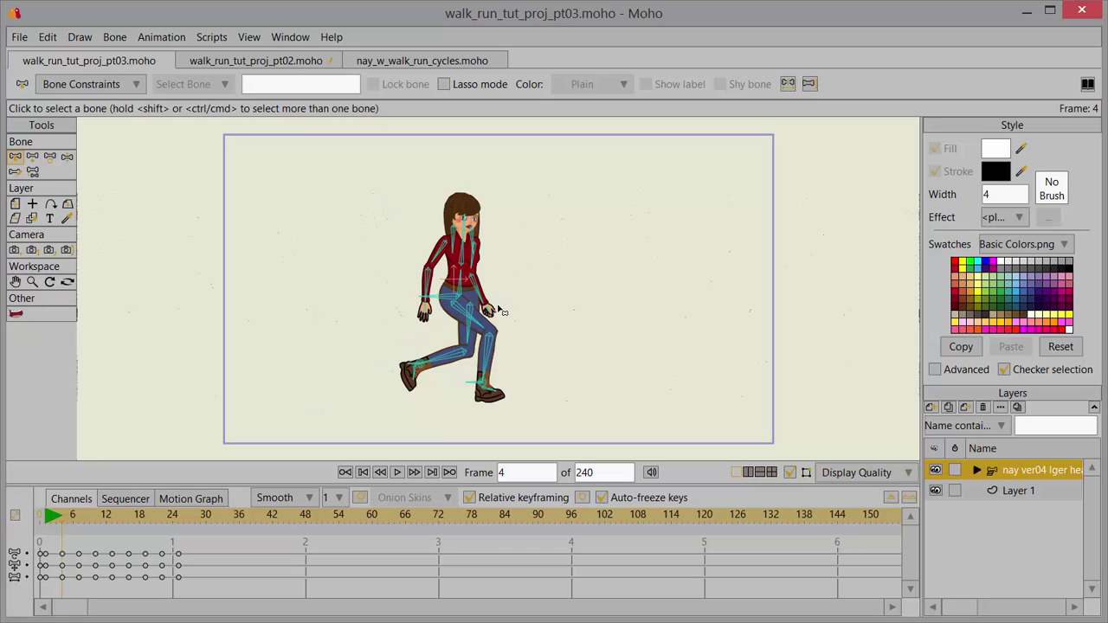
{"action": "left_click", "coordinate": [791, 472]}
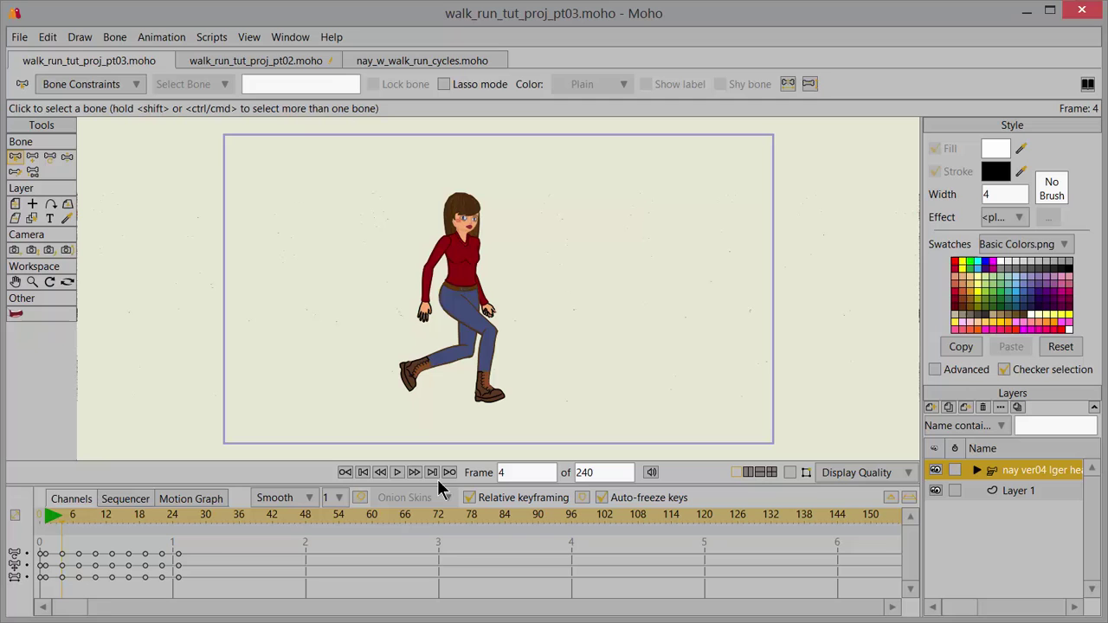
{"action": "mouse_move", "coordinate": [63, 517]}
{"action": "left_mouse_down"}
{"action": "mouse_move", "coordinate": [167, 543]}
{"action": "mouse_move", "coordinate": [61, 537]}
{"action": "left_mouse_up"}
{"action": "left_click_drag", "start_coordinate": [69, 530], "coordinate": [177, 534]}
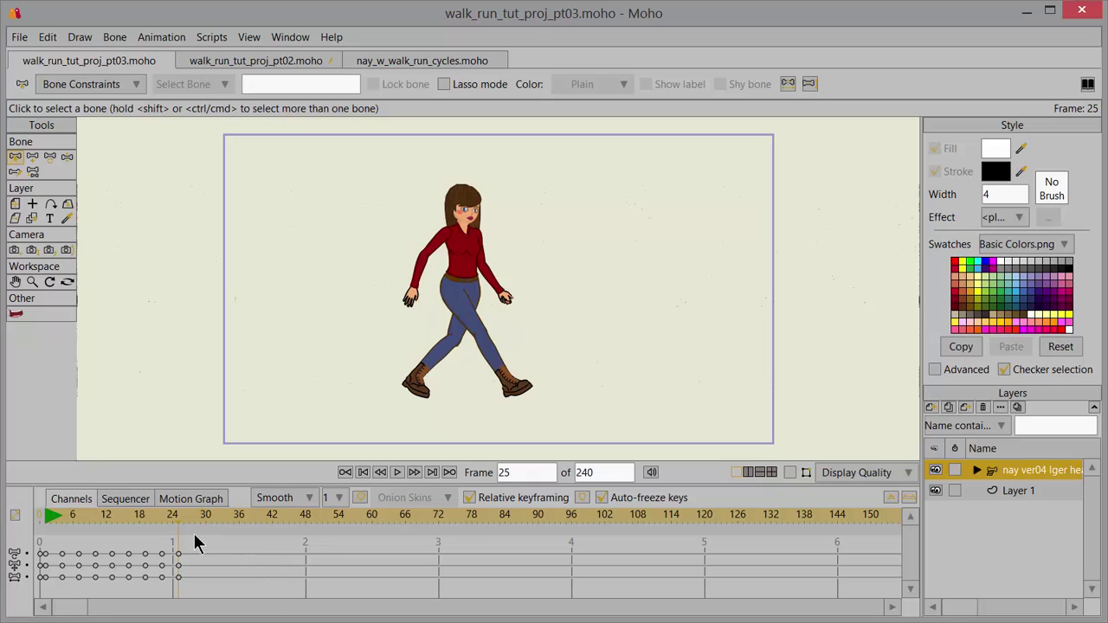
- Set the frame-25 walk keys to Cycle interpolation, relative, looping back 23 frames
{"action": "left_click_drag", "start_coordinate": [193, 549], "coordinate": [178, 596]}
{"action": "right_click", "coordinate": [180, 563]}
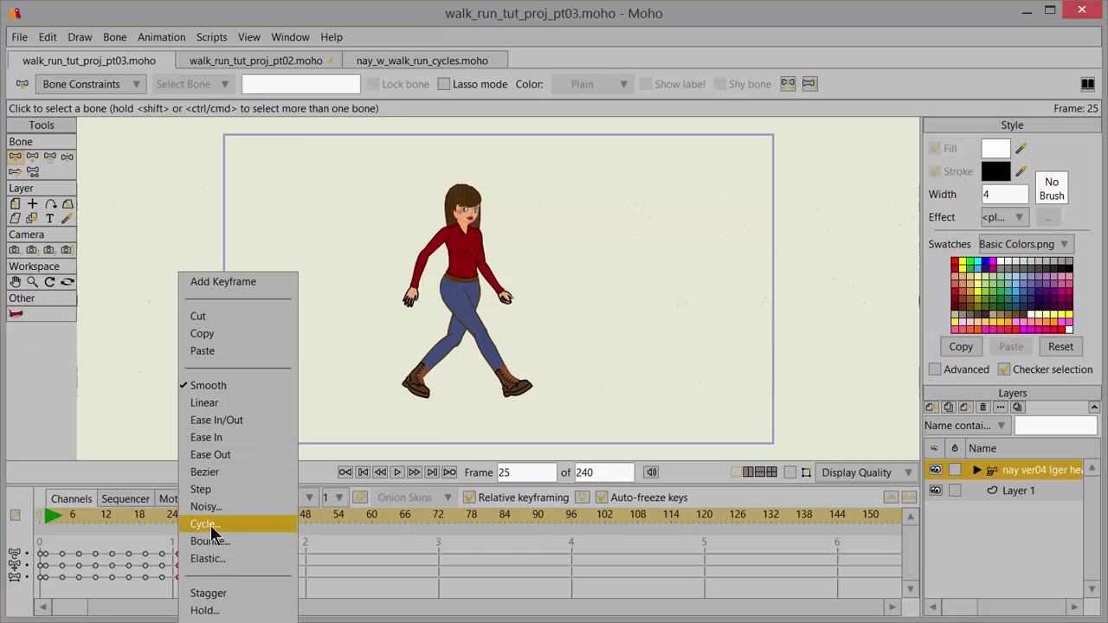
{"action": "left_click", "coordinate": [235, 524]}
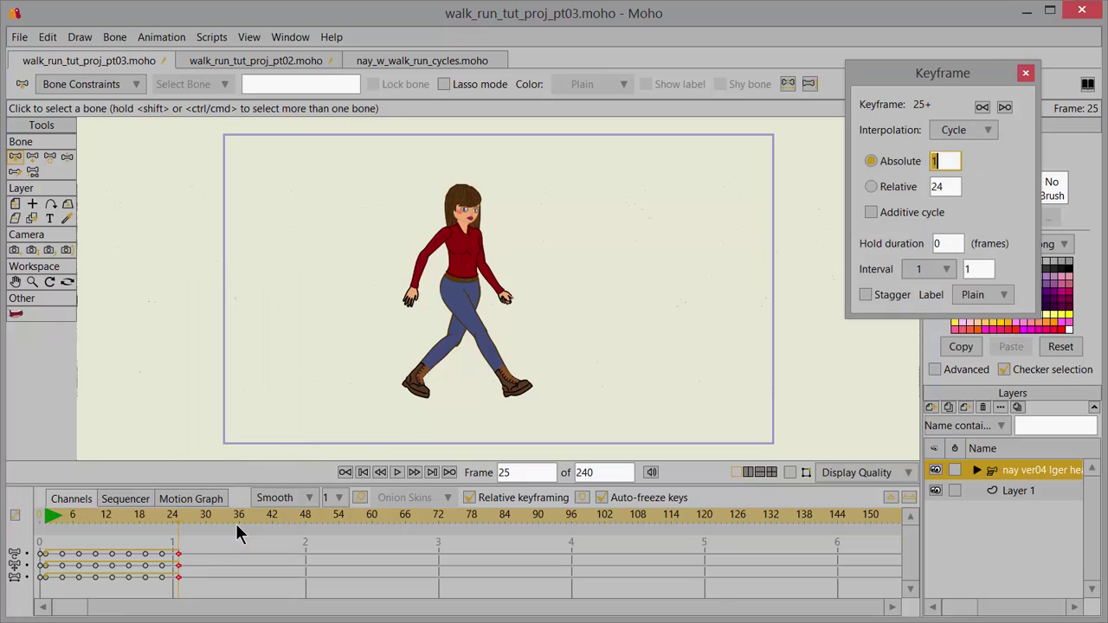
{"action": "left_click", "coordinate": [871, 188]}
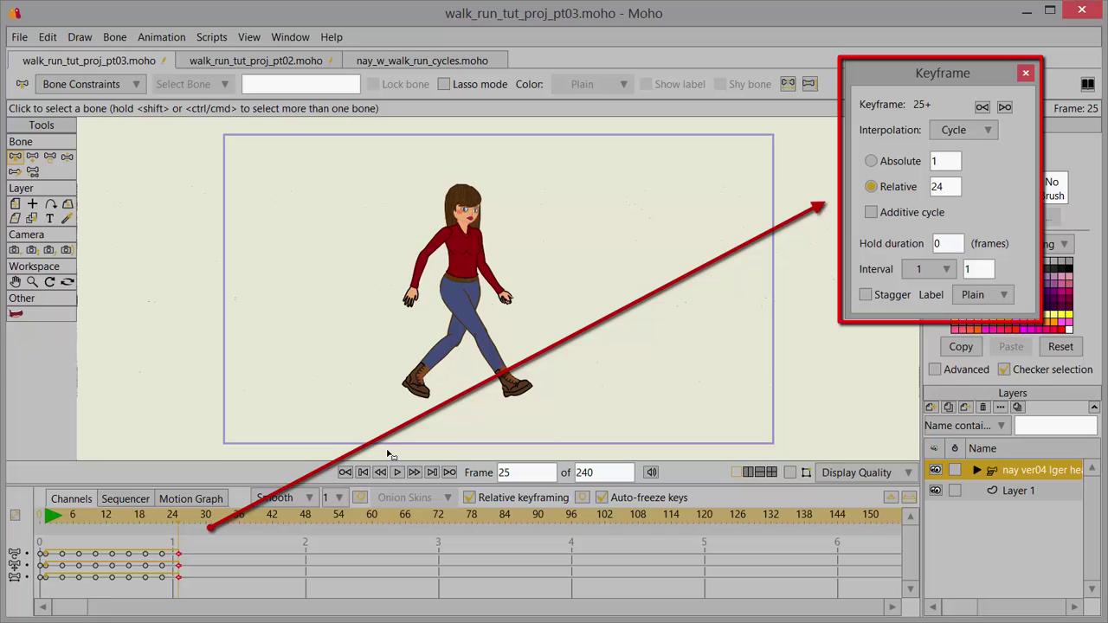
{"action": "left_click", "coordinate": [949, 187]}
{"action": "key", "text": "BackSpace"}
{"action": "type", "text": "3"}
{"action": "key", "text": "Return"}
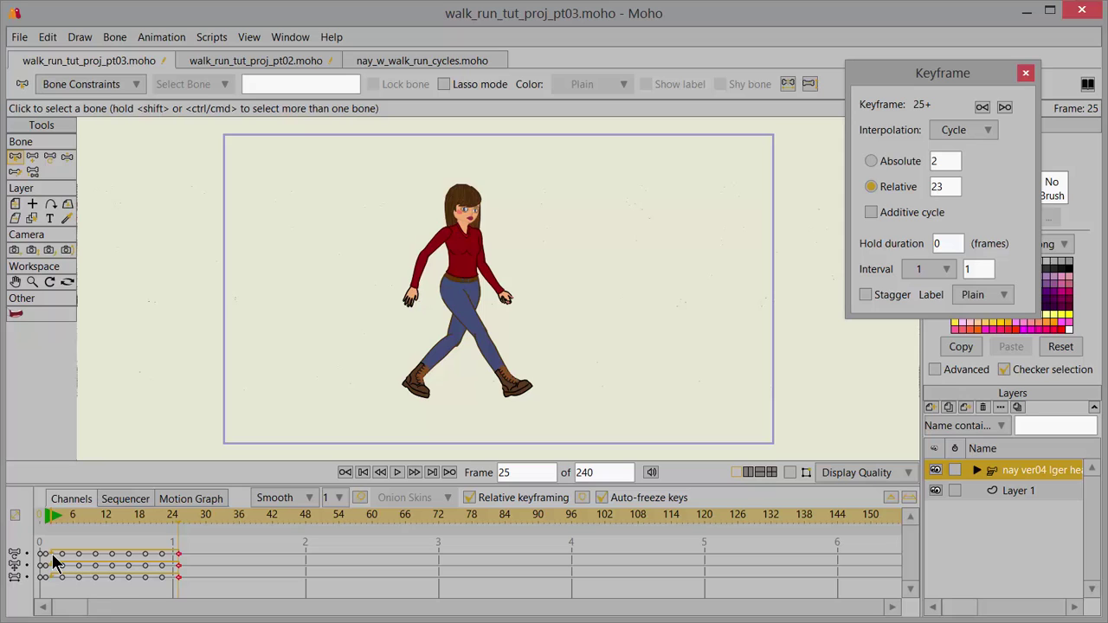
{"action": "left_click", "coordinate": [397, 473]}
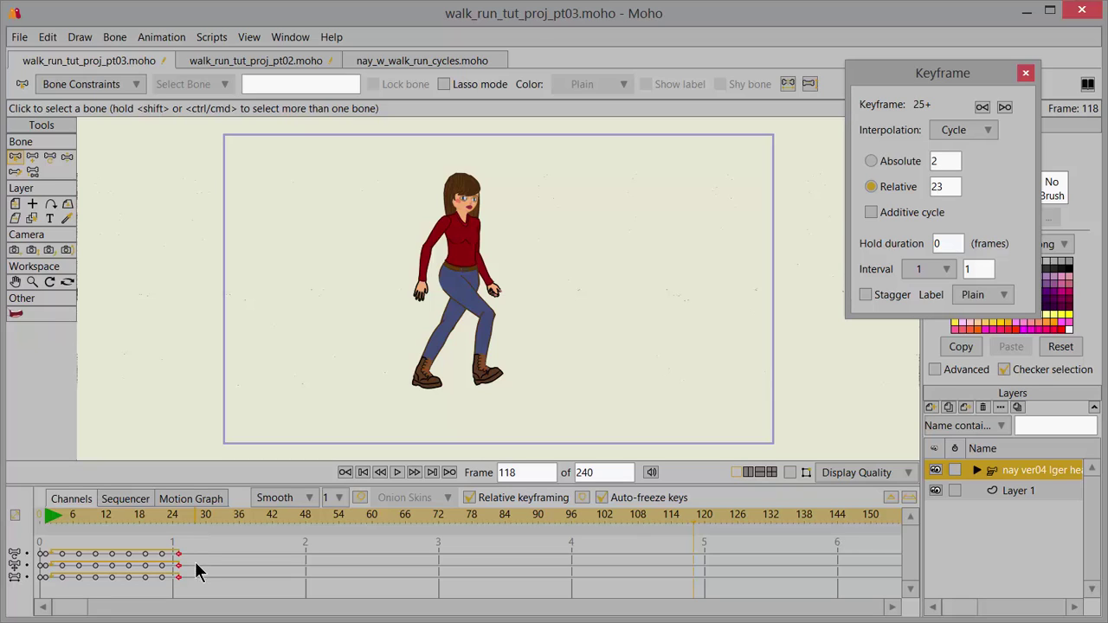
{"action": "left_click_drag", "start_coordinate": [190, 544], "coordinate": [173, 599]}
- Switch the frame-25 keys back to Smooth interpolation and scrub the walk without looping
{"action": "right_click", "coordinate": [178, 559]}
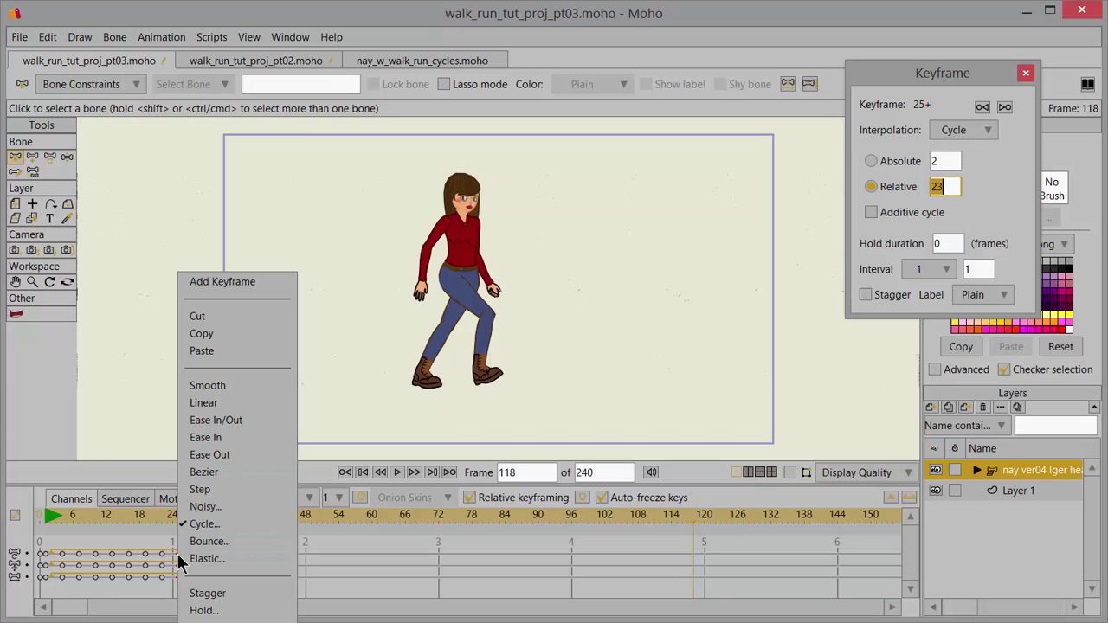
{"action": "left_click", "coordinate": [221, 386]}
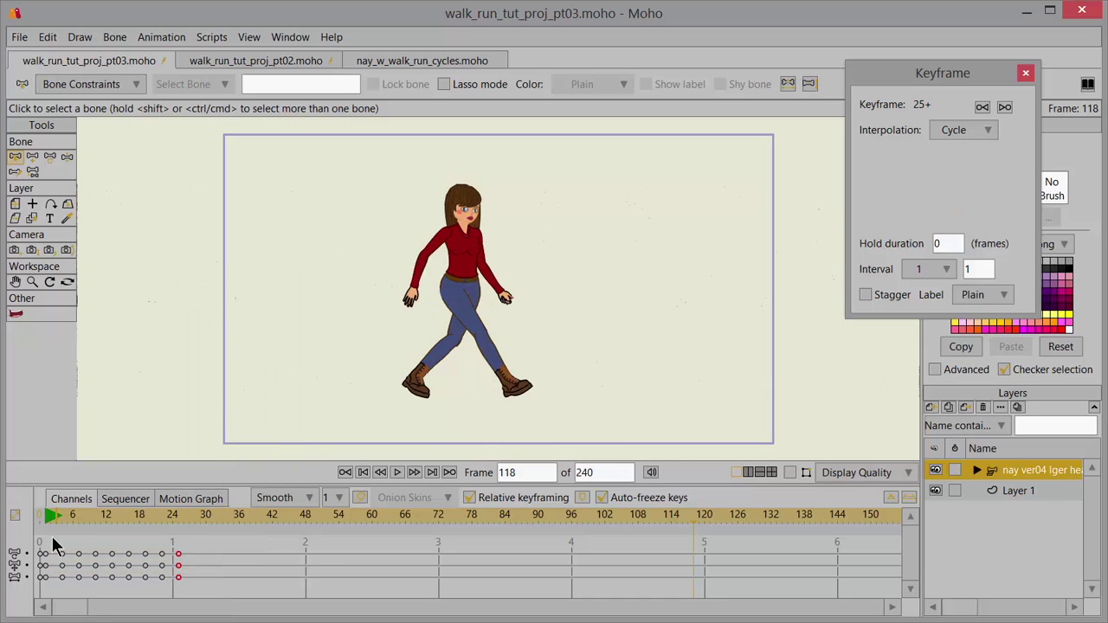
{"action": "left_click_drag", "start_coordinate": [50, 518], "coordinate": [146, 541]}
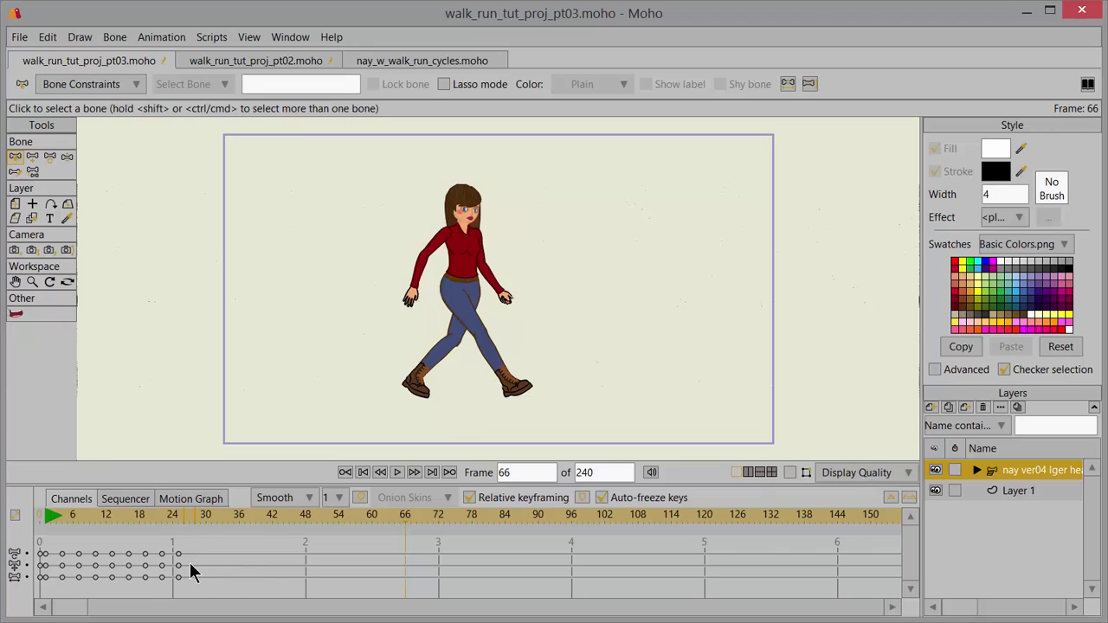
- Set the frame-25 keys to Cycle, relative 23 frames, then play and stop to test the loop
{"action": "mouse_move", "coordinate": [189, 551]}
{"action": "left_mouse_down"}
{"action": "mouse_move", "coordinate": [179, 594]}
{"action": "mouse_move", "coordinate": [178, 565]}
{"action": "left_mouse_up"}
{"action": "right_click", "coordinate": [179, 560]}
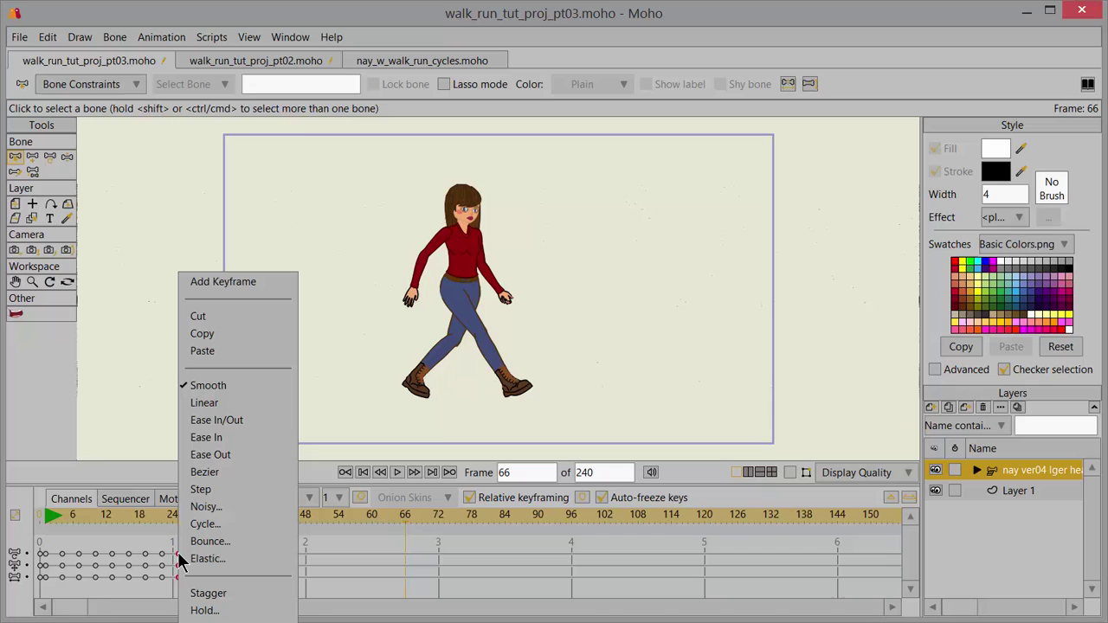
{"action": "left_click", "coordinate": [212, 523]}
{"action": "left_click_drag", "start_coordinate": [754, 136], "coordinate": [725, 145]}
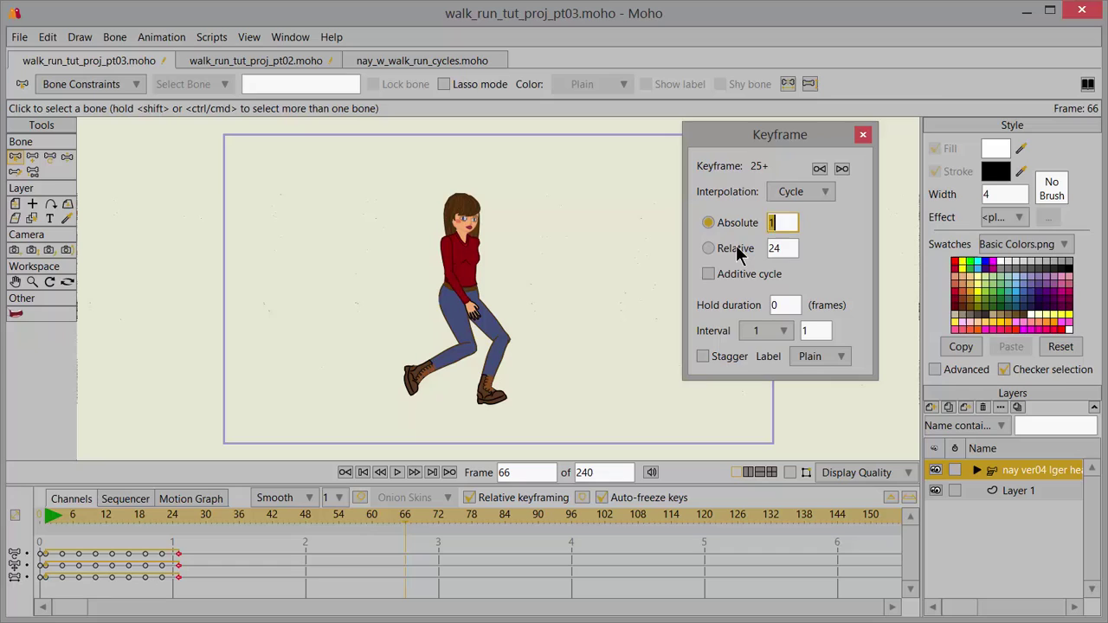
{"action": "left_click", "coordinate": [737, 252]}
{"action": "double_click", "coordinate": [779, 246]}
{"action": "type", "text": "23"}
{"action": "key", "text": "Return"}
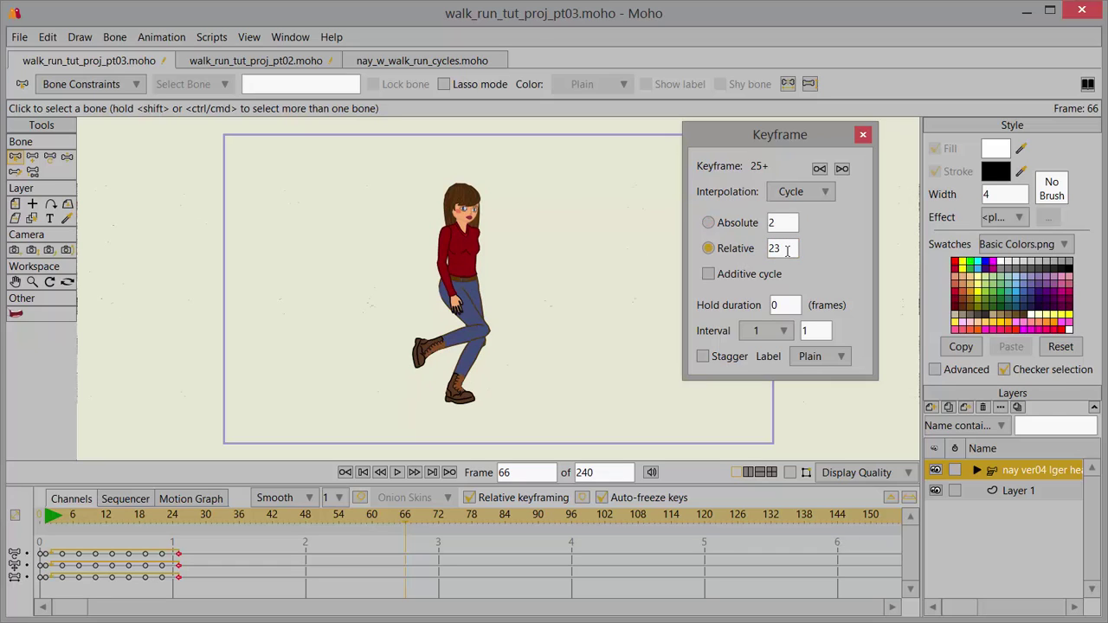
{"action": "left_click", "coordinate": [863, 136]}
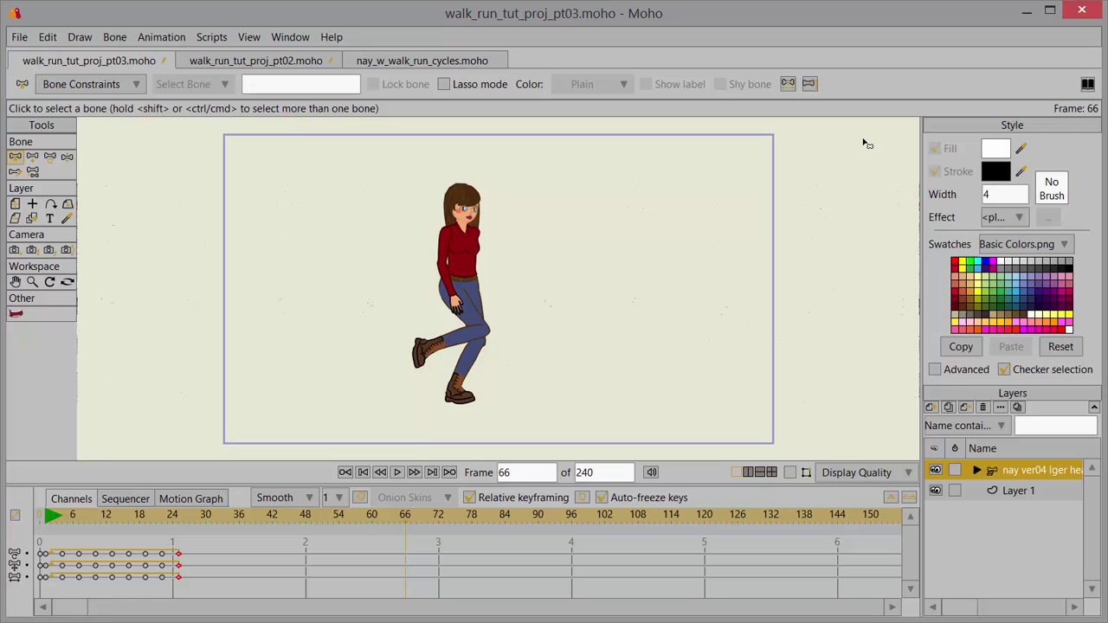
{"action": "left_click", "coordinate": [397, 472]}
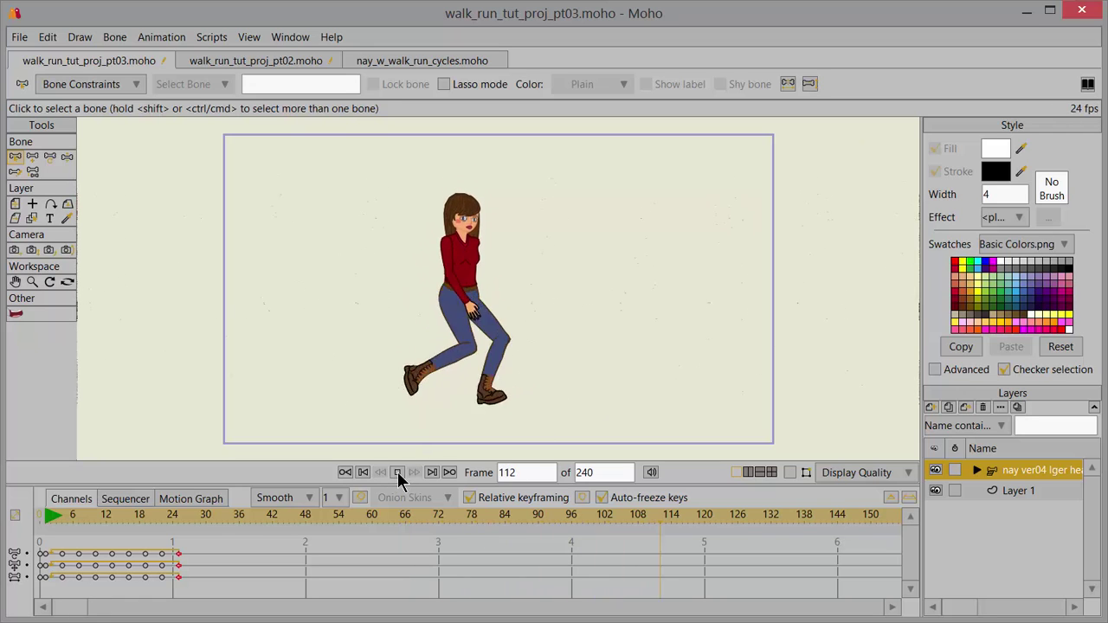
{"action": "left_click", "coordinate": [398, 472]}
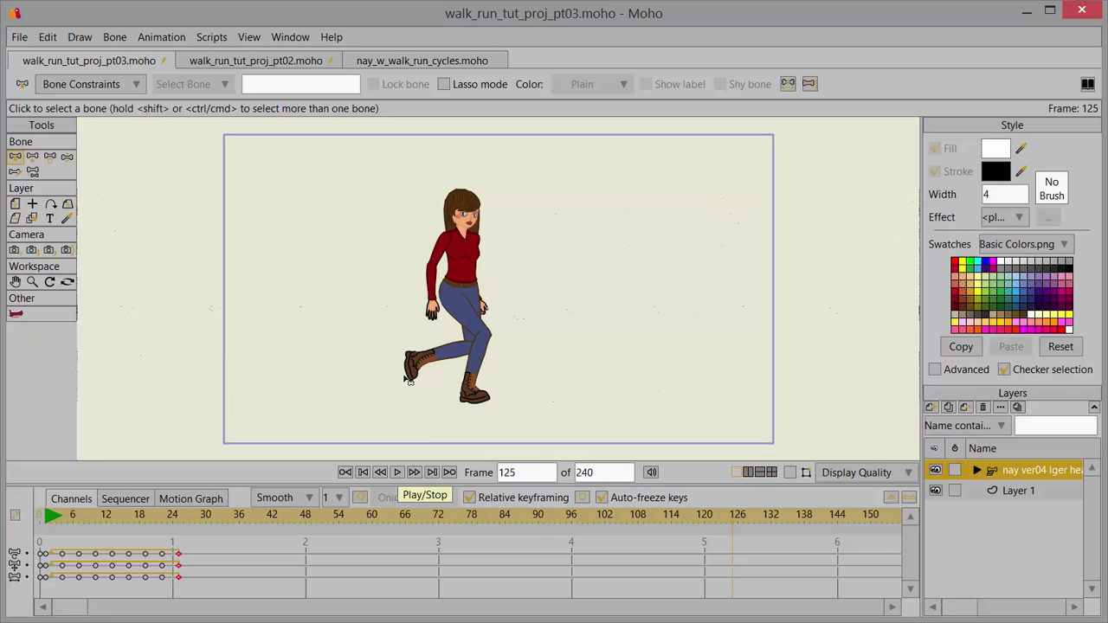
- Dock the Actions panel from Window > Docking, listing Mainline, walk1, walk2 and run1
{"action": "left_click", "coordinate": [296, 37]}
{"action": "mouse_move", "coordinate": [341, 186]}
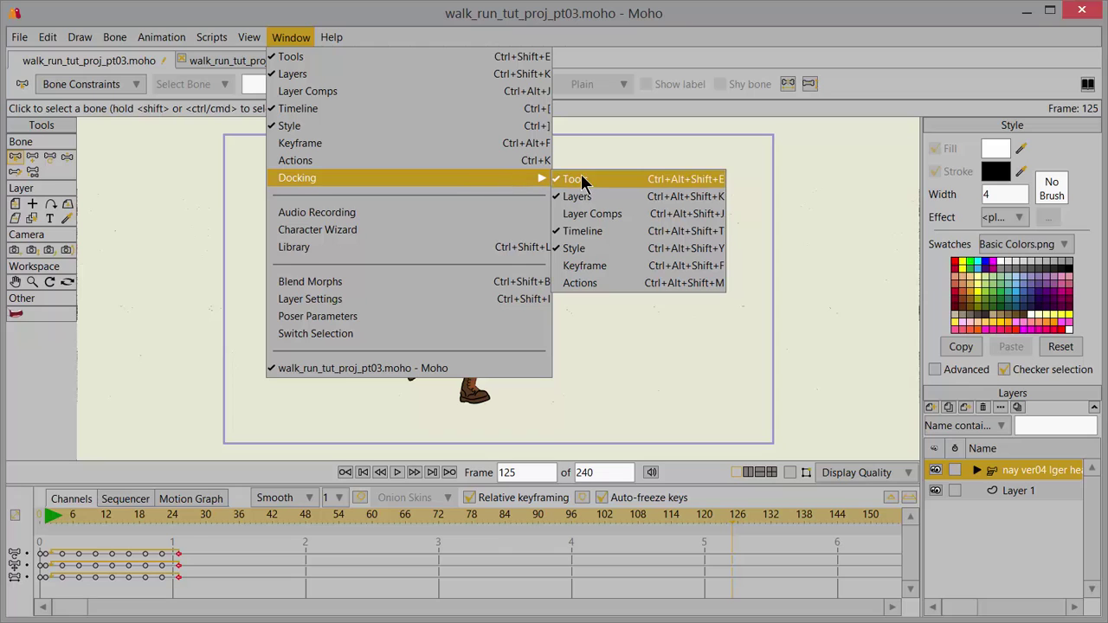
{"action": "left_click", "coordinate": [606, 291]}
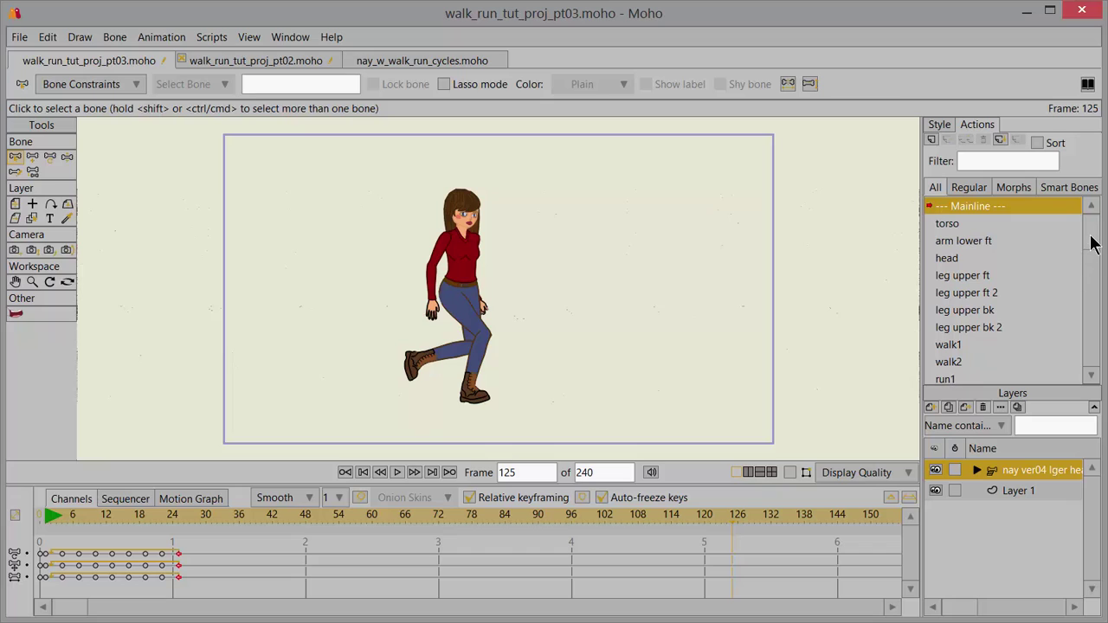
{"action": "left_click_drag", "start_coordinate": [1093, 253], "coordinate": [1094, 254]}
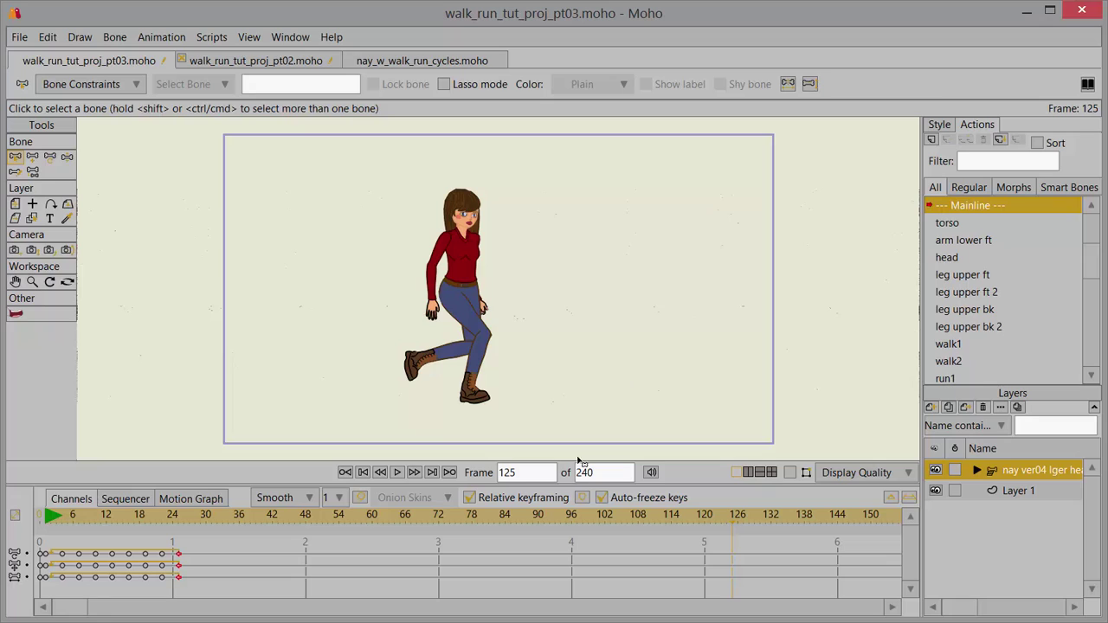
- Go to frame 0, select all the walk-cycle keys and copy them
{"action": "left_click_drag", "start_coordinate": [526, 473], "coordinate": [489, 474]}
{"action": "type", "text": "0"}
{"action": "key", "text": "Return"}
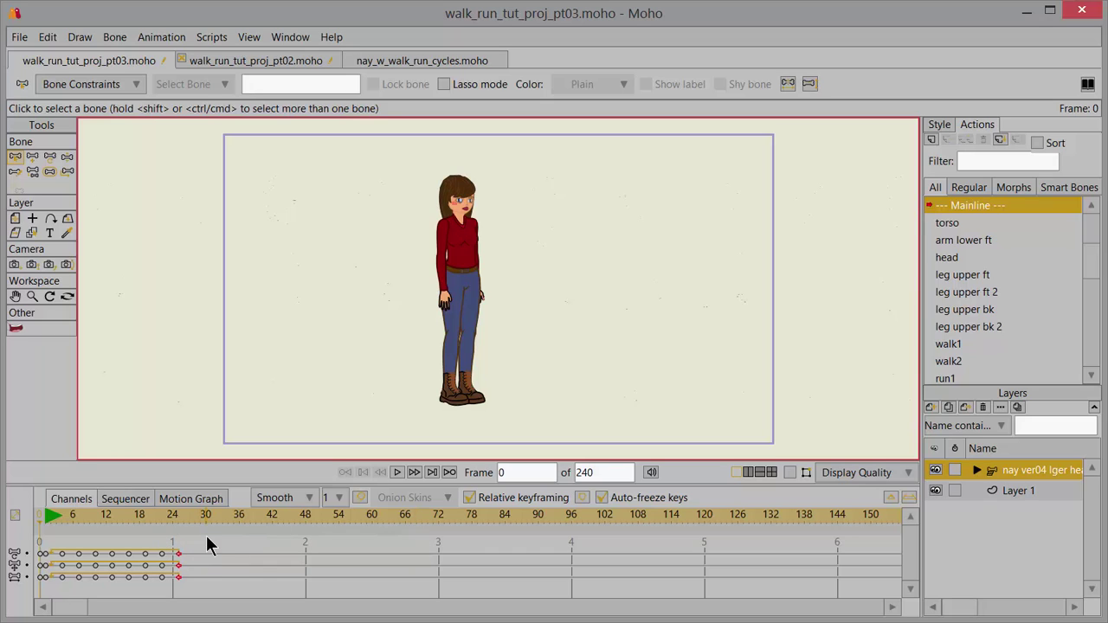
{"action": "left_click_drag", "start_coordinate": [207, 537], "coordinate": [45, 588]}
{"action": "left_click", "coordinate": [48, 38]}
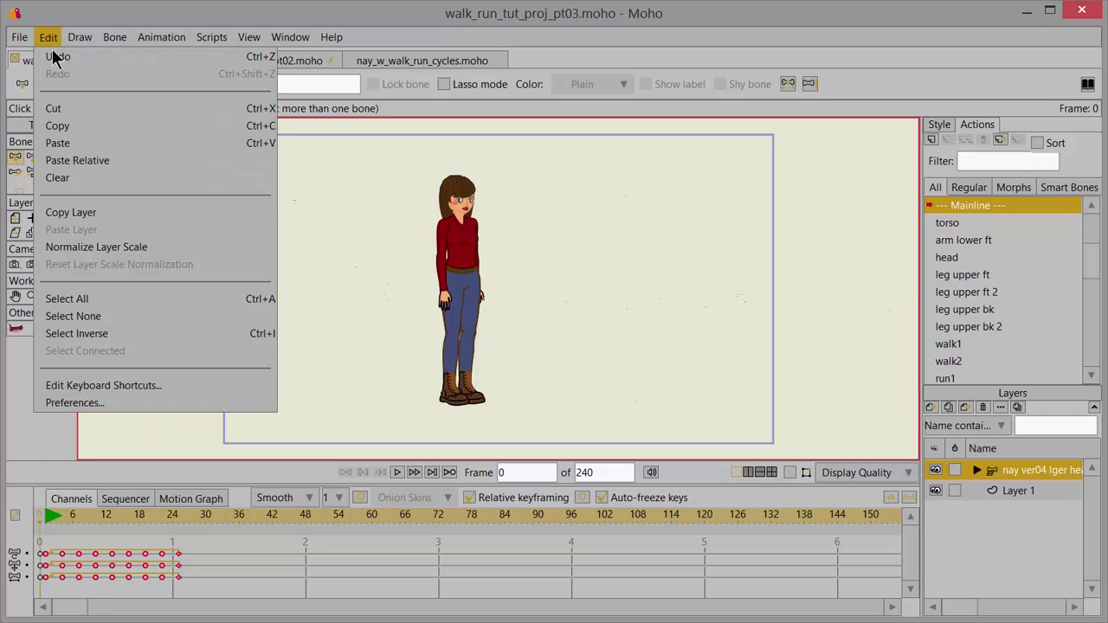
{"action": "left_click", "coordinate": [76, 126]}
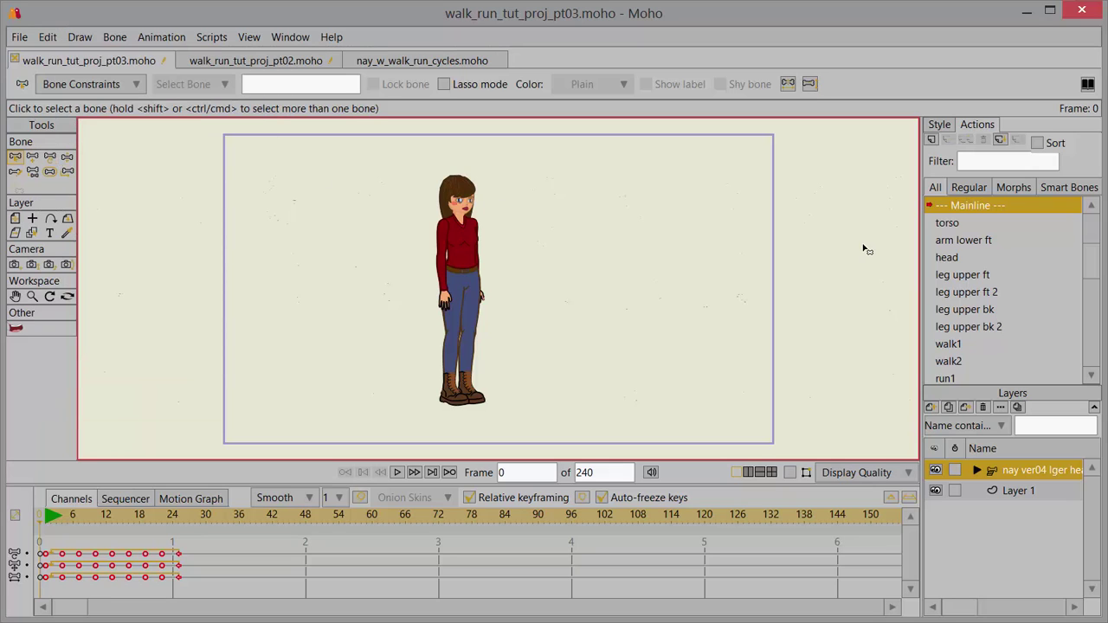
- Create a new action named 'walk' and open it for editing
{"action": "left_click", "coordinate": [932, 142]}
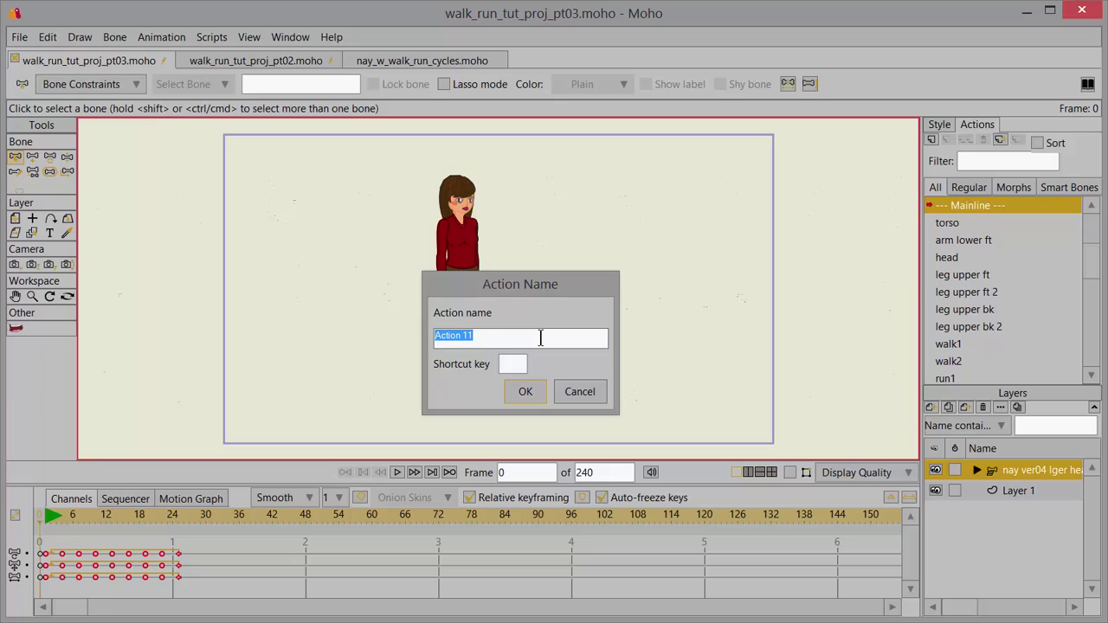
{"action": "type", "text": "walk"}
{"action": "left_click", "coordinate": [525, 391]}
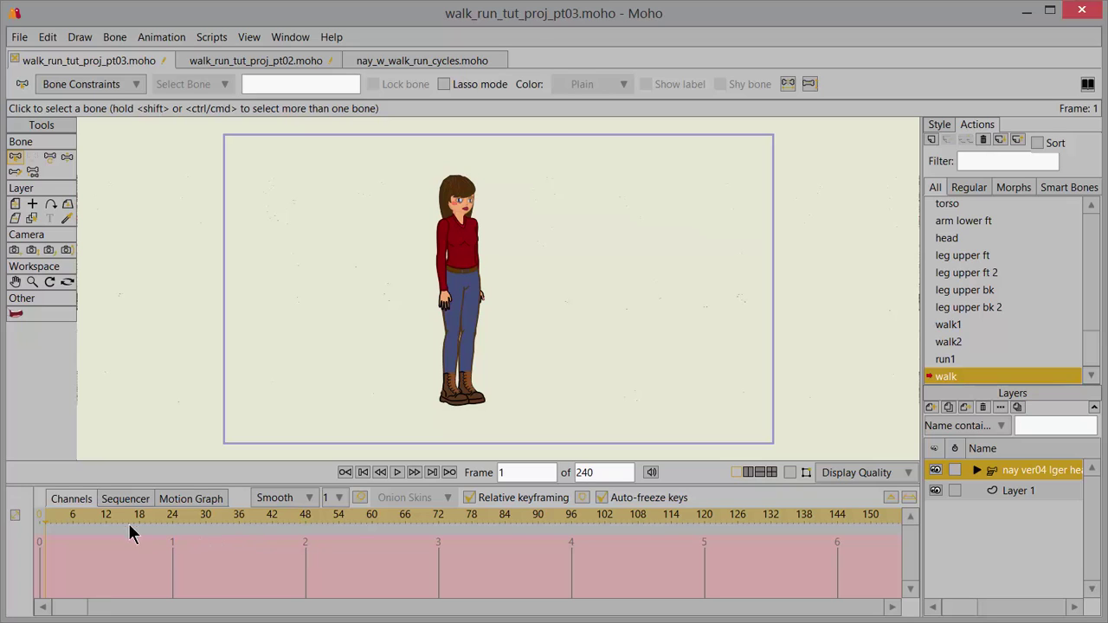
{"action": "left_click", "coordinate": [513, 473]}
- Paste the copied keys into the walk action, then scrub and play it back
{"action": "left_click", "coordinate": [47, 36]}
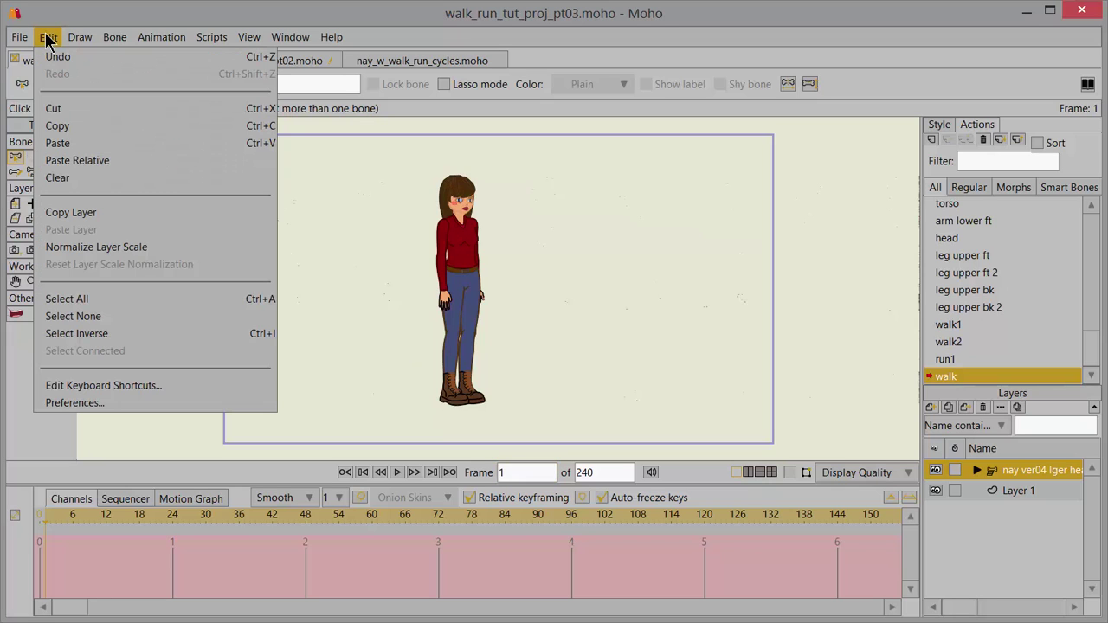
{"action": "left_click", "coordinate": [79, 144]}
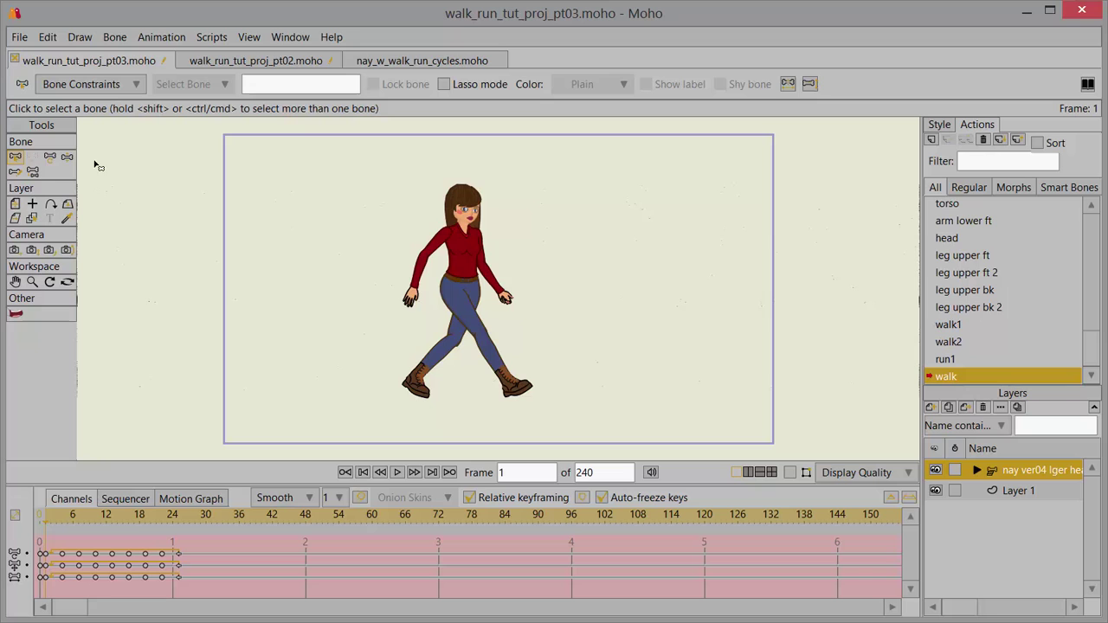
{"action": "left_click_drag", "start_coordinate": [42, 515], "coordinate": [156, 526]}
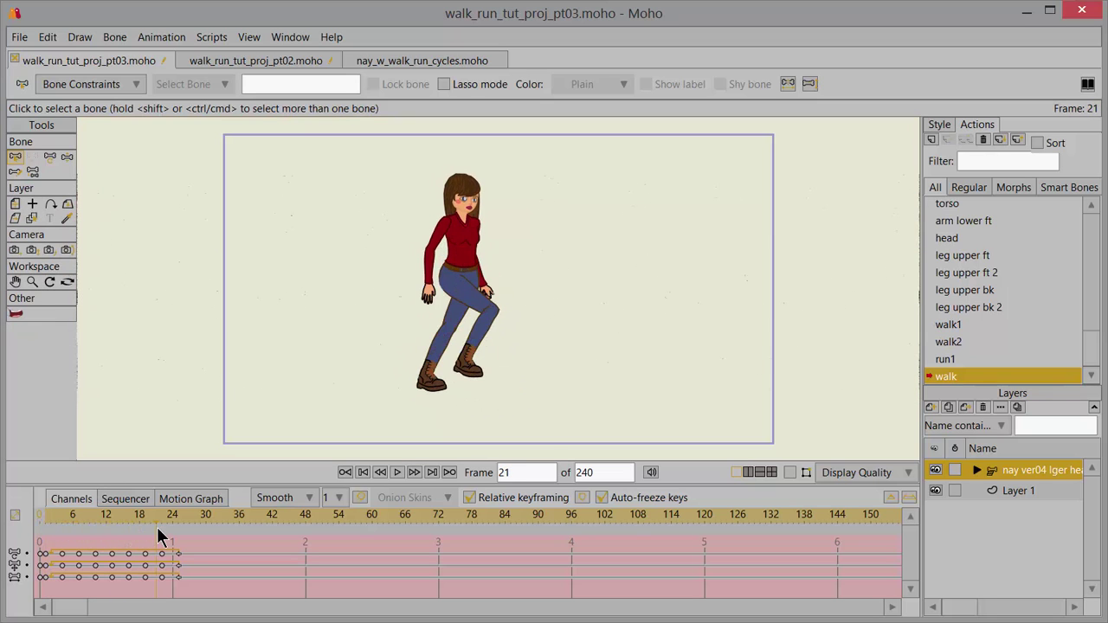
{"action": "left_click", "coordinate": [396, 473]}
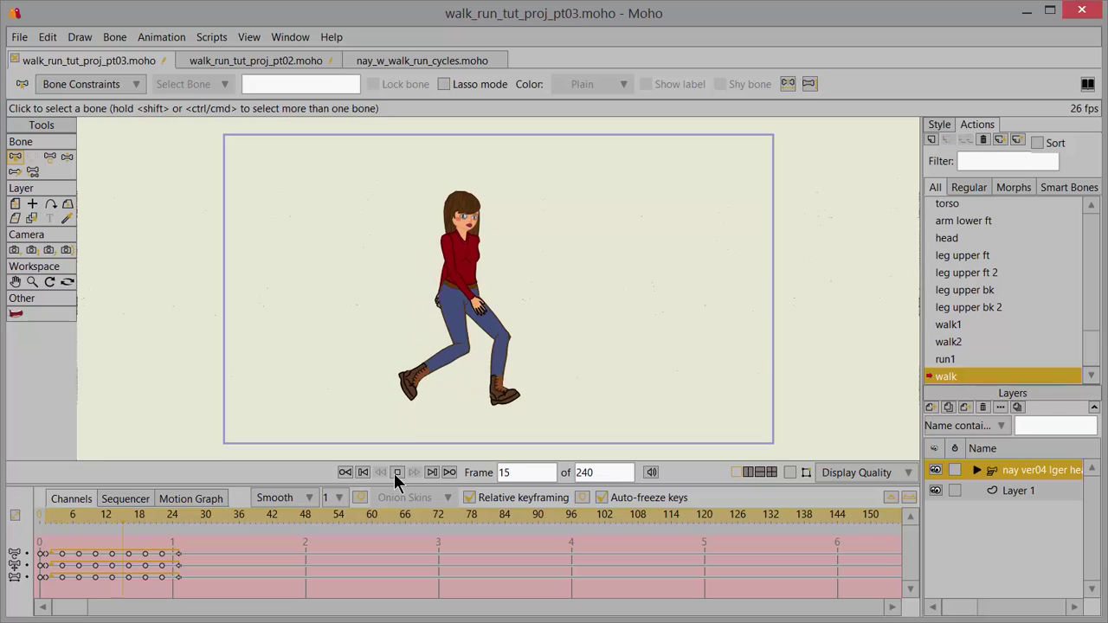
{"action": "left_click", "coordinate": [394, 474]}
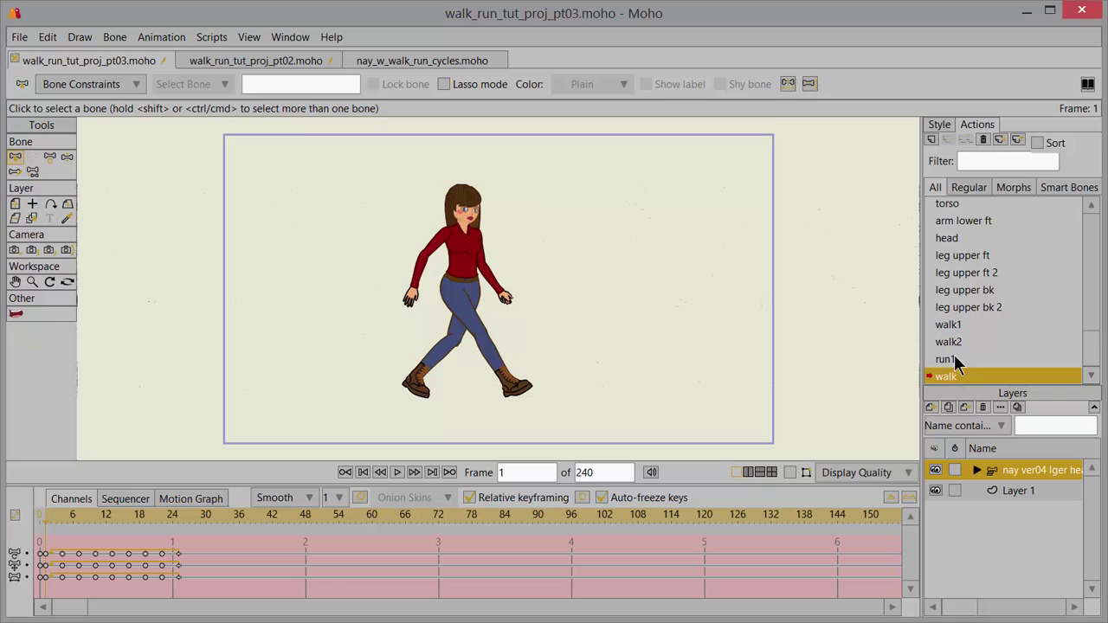
{"action": "left_click_drag", "start_coordinate": [1096, 344], "coordinate": [1091, 235]}
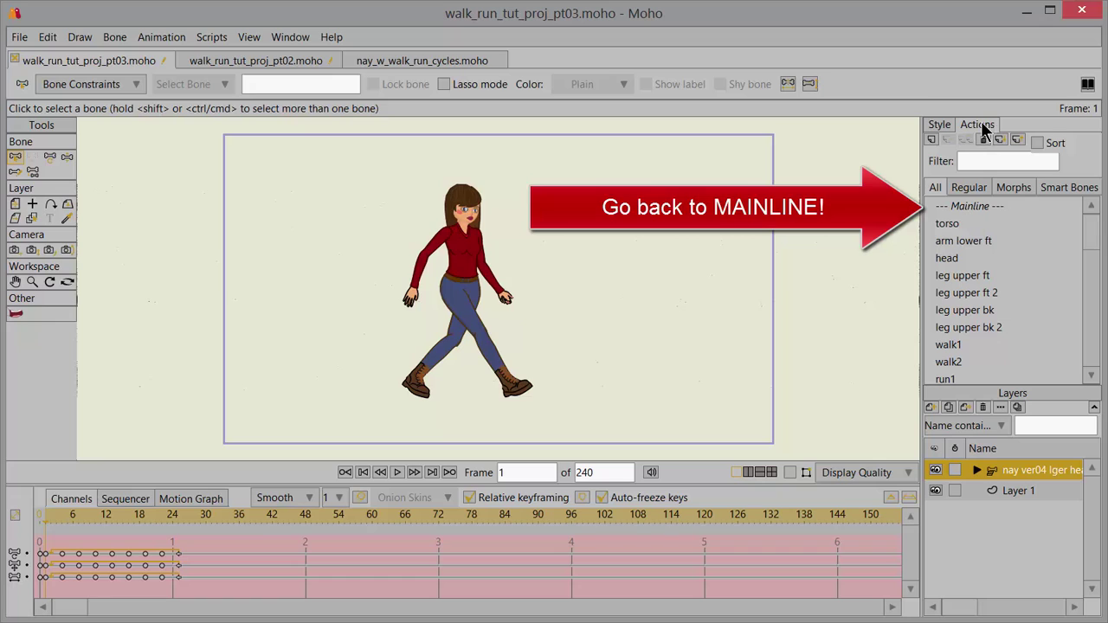
- Switch back to the Mainline, go to frame 72 and select the walk action
{"action": "left_click", "coordinate": [976, 214]}
{"action": "left_click", "coordinate": [976, 214]}
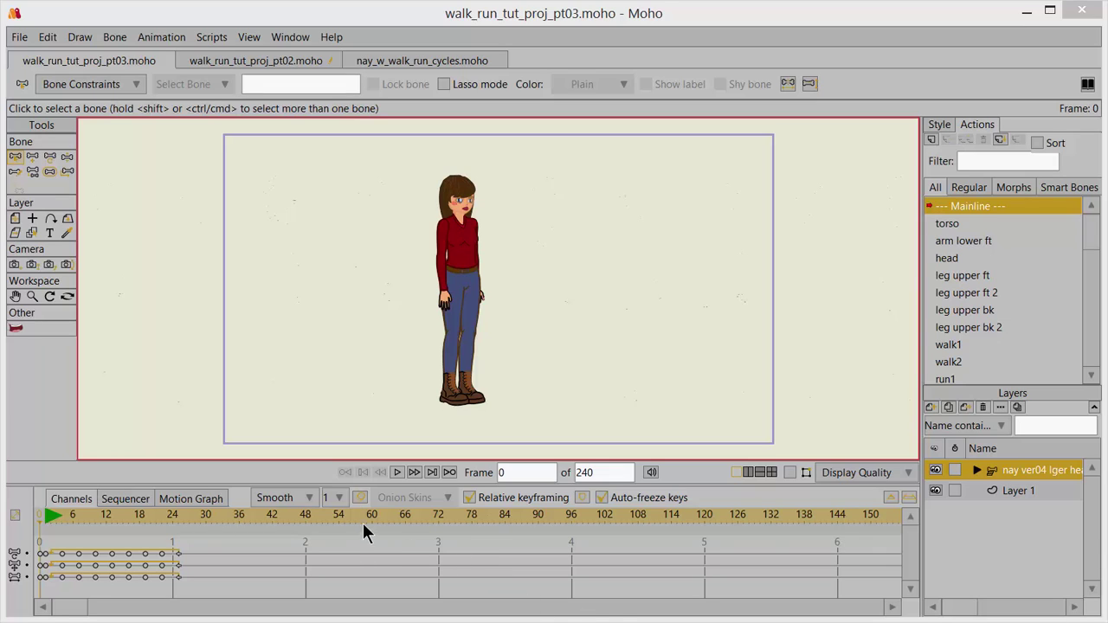
{"action": "left_click", "coordinate": [439, 518]}
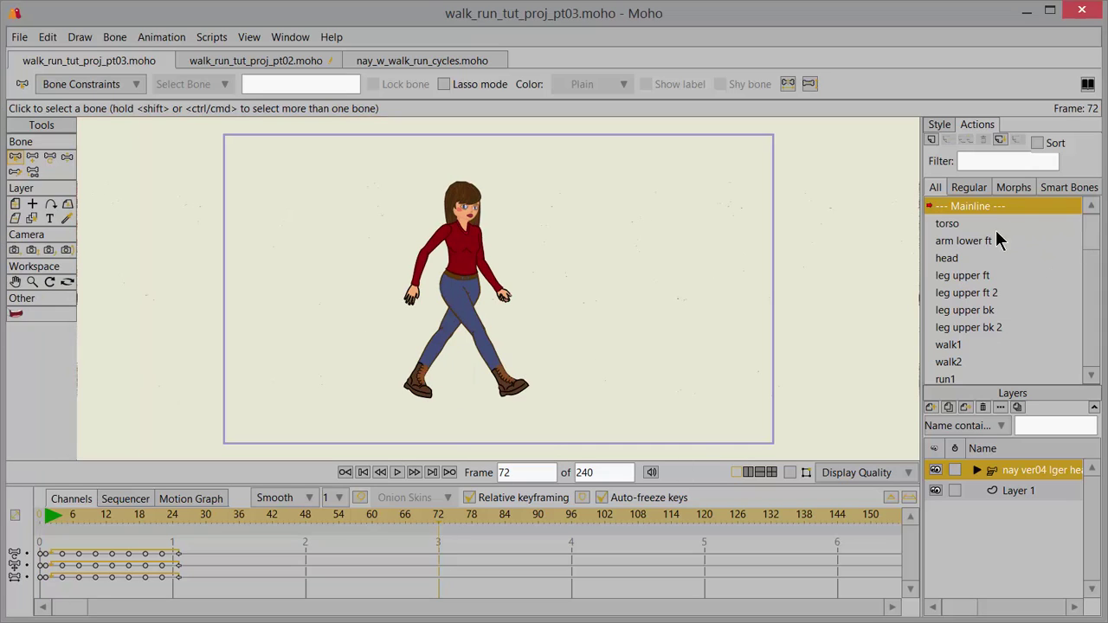
{"action": "left_click_drag", "start_coordinate": [1096, 233], "coordinate": [1095, 370]}
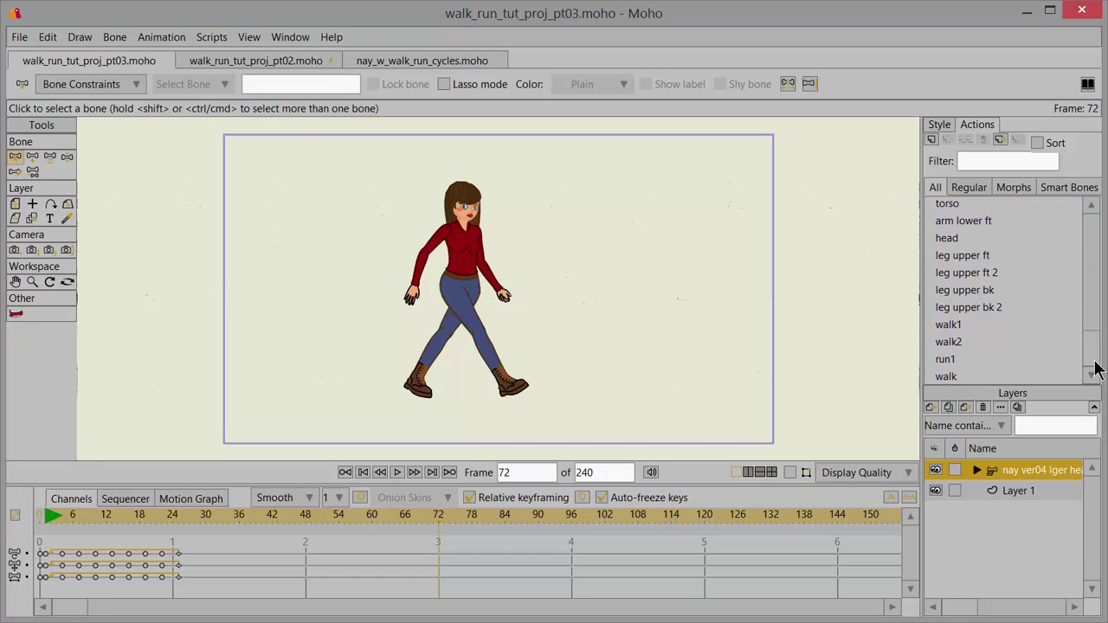
{"action": "left_click", "coordinate": [947, 378]}
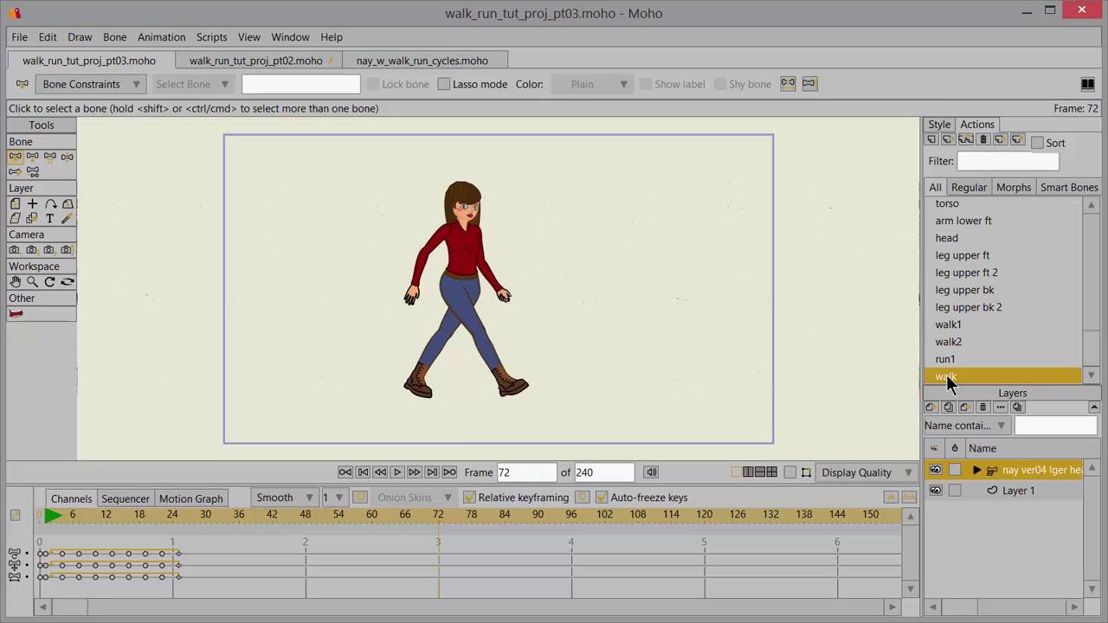
- Insert a copy of walk at frame 72, then select and delete all Mainline keyframes
{"action": "left_click", "coordinate": [964, 139]}
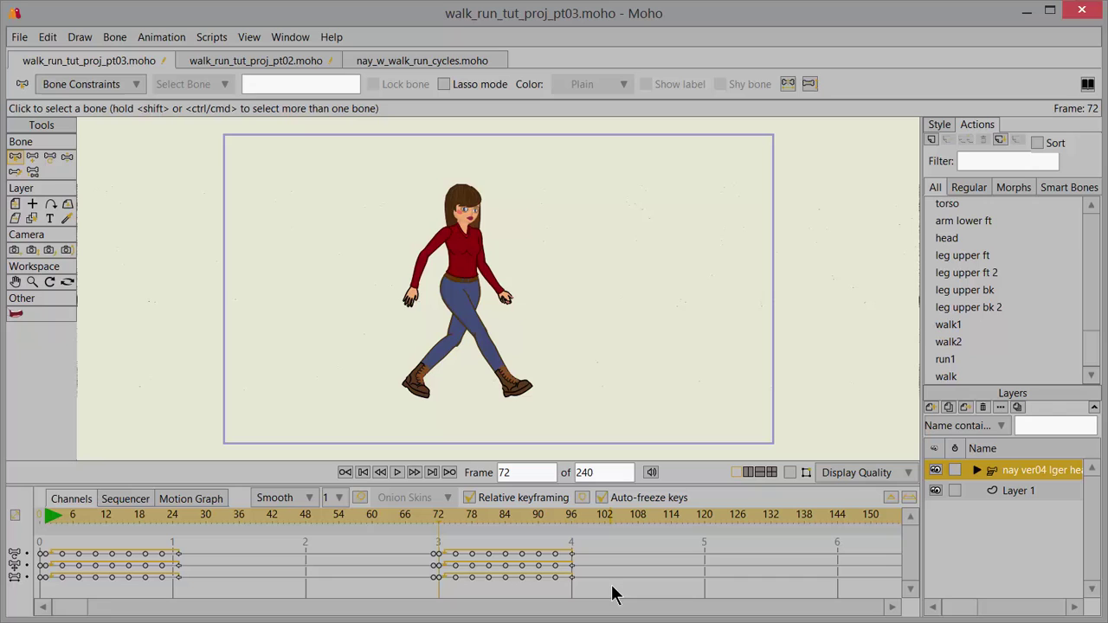
{"action": "left_click_drag", "start_coordinate": [608, 589], "coordinate": [37, 555]}
{"action": "key", "text": "Delete"}
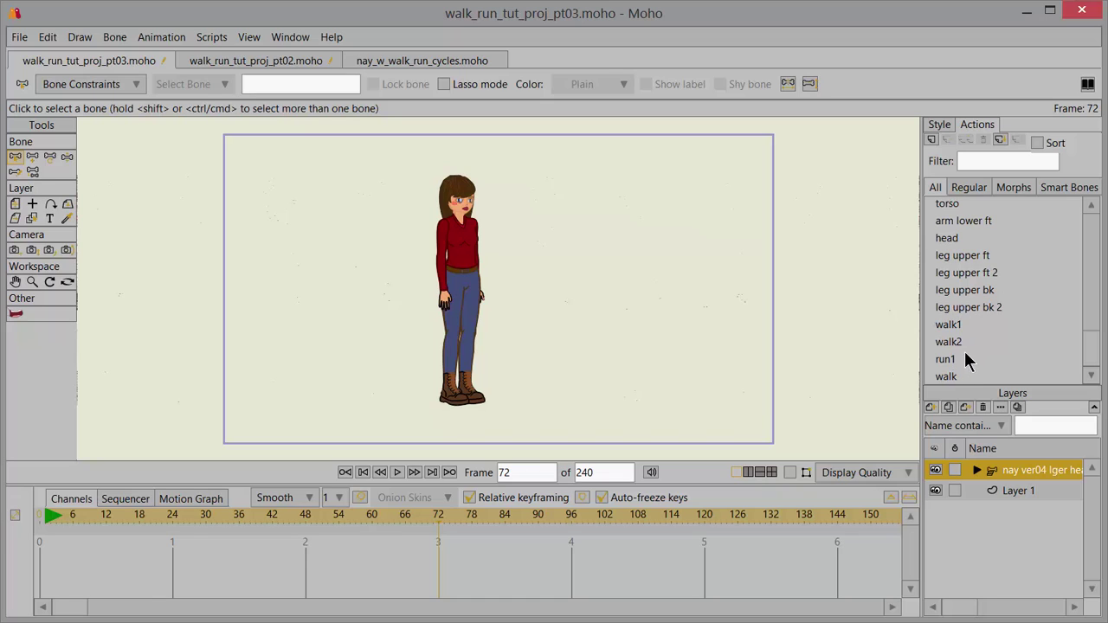
- Insert a copy of the walk action at frame 1 of the Mainline
{"action": "left_click", "coordinate": [525, 472]}
{"action": "type", "text": "1"}
{"action": "key", "text": "Return"}
{"action": "left_click", "coordinate": [950, 375]}
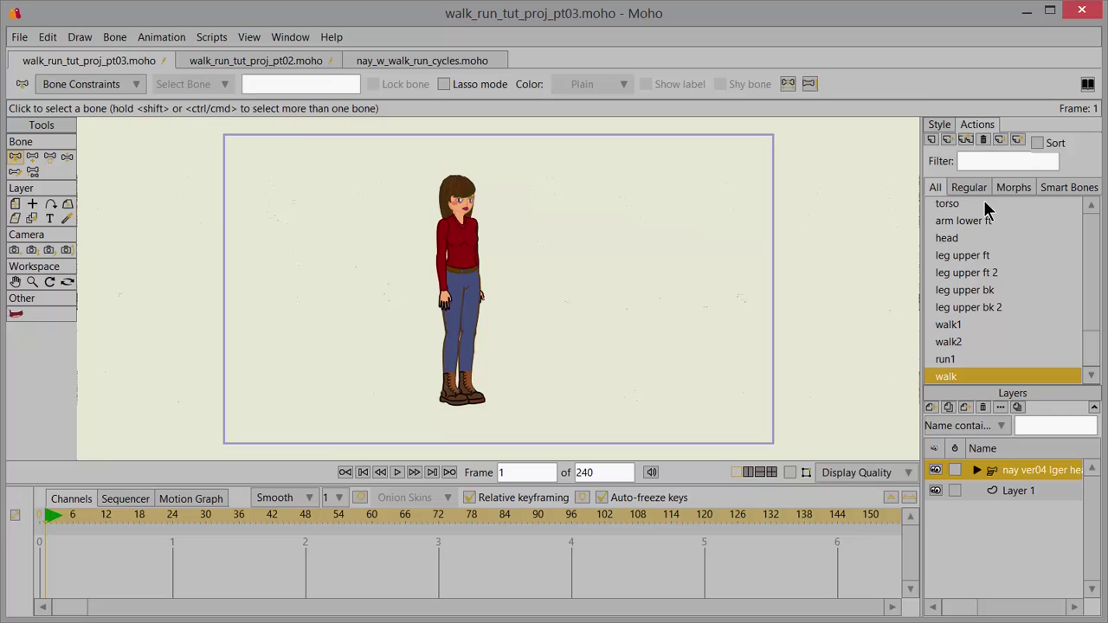
{"action": "left_click", "coordinate": [965, 138]}
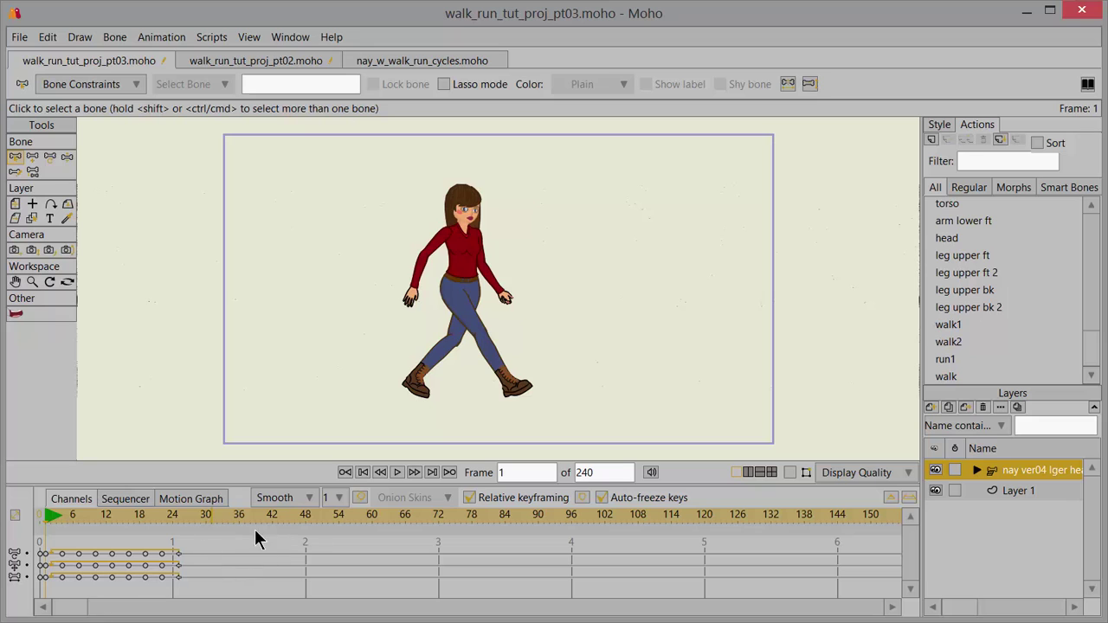
- Play the Mainline to frame 116 and select the inserted walk keys
{"action": "left_click", "coordinate": [398, 472]}
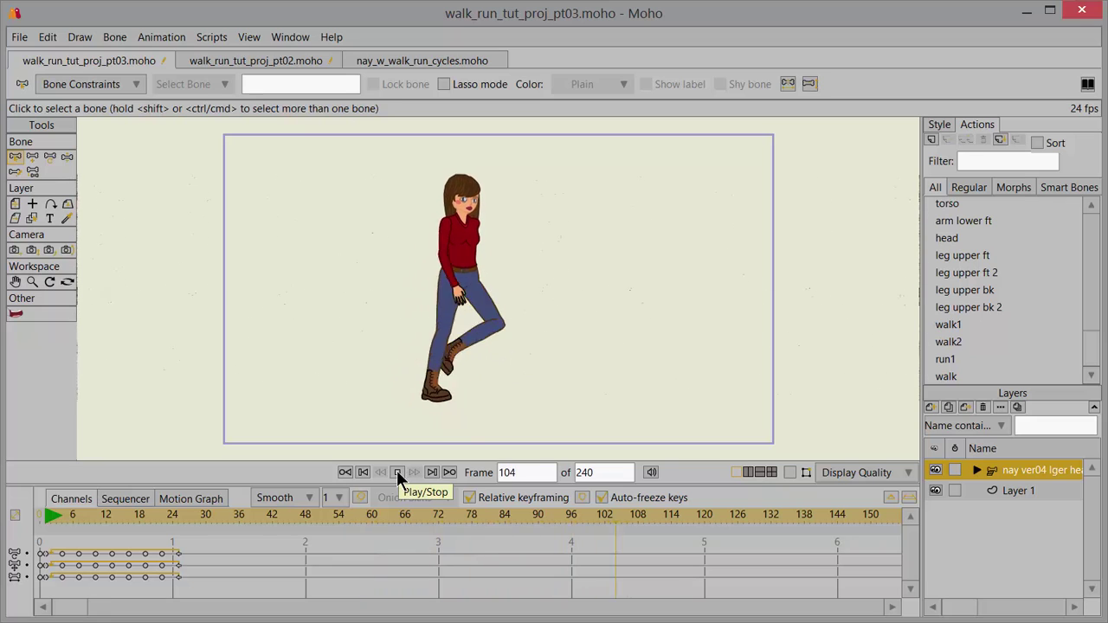
{"action": "left_click", "coordinate": [397, 472]}
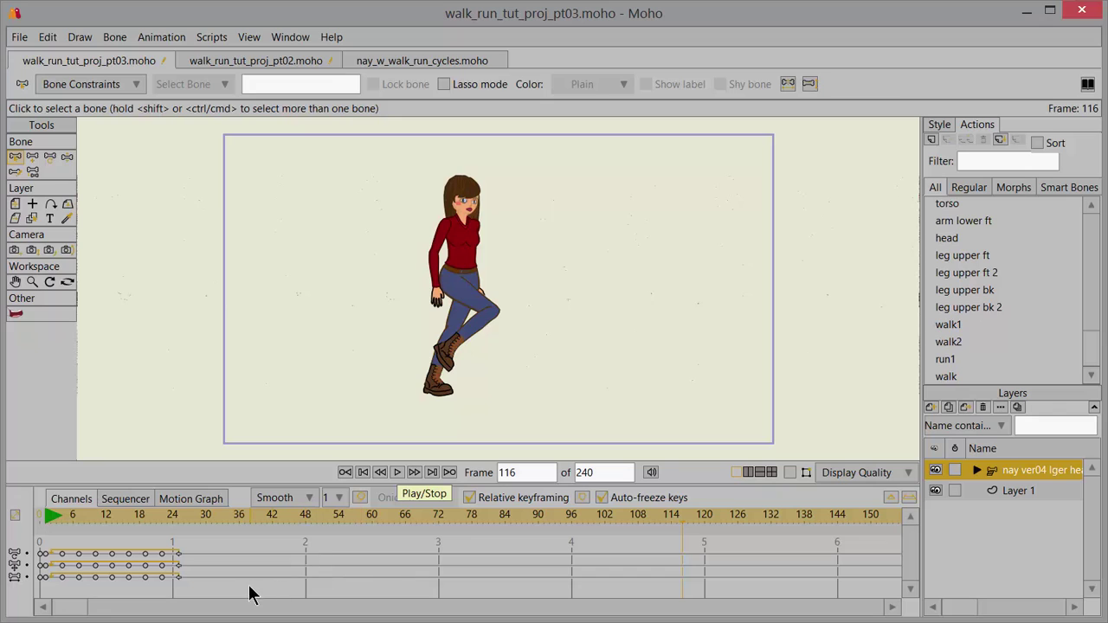
{"action": "left_click_drag", "start_coordinate": [217, 589], "coordinate": [37, 542]}
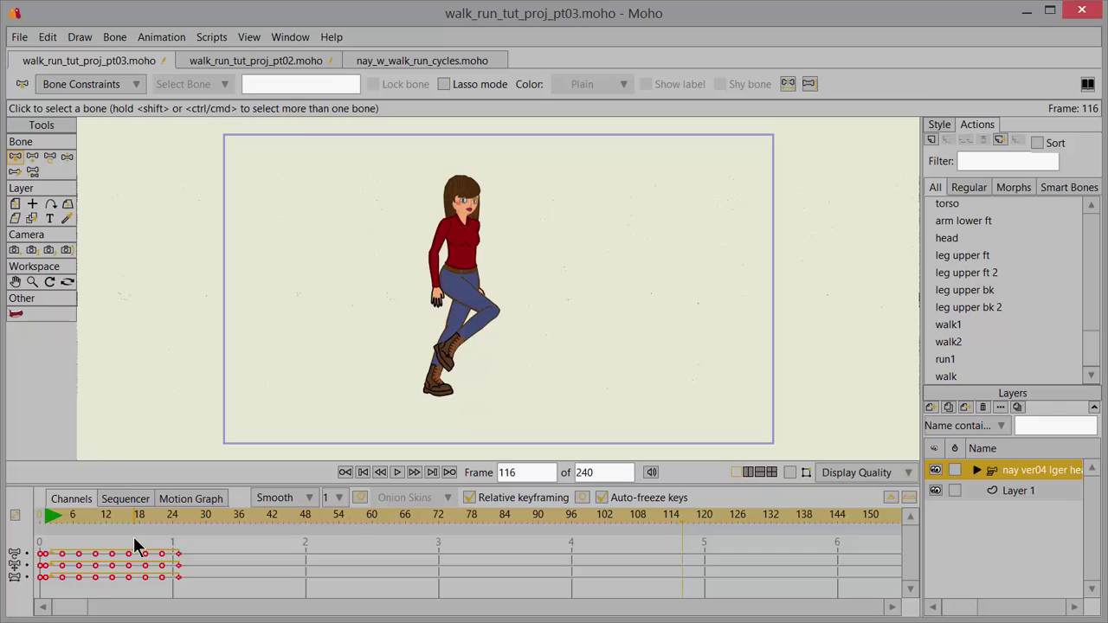
- Delete the selected walk keyframes from the Mainline and save the project as walk_run_tut_proj_pt03.moho
{"action": "key", "text": "Delete"}
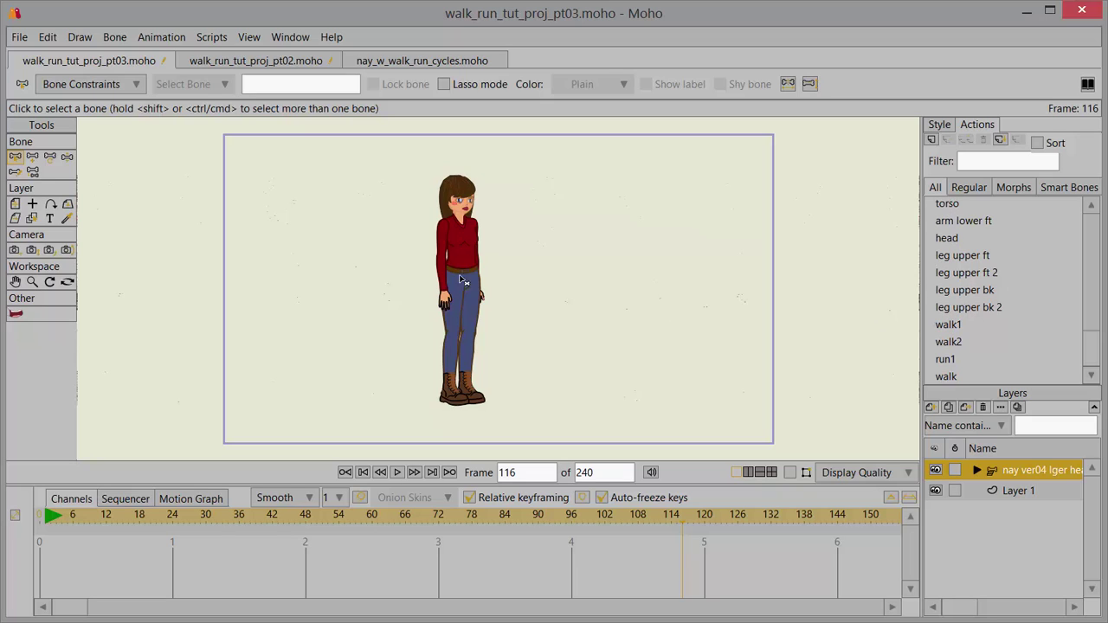
{"action": "left_click", "coordinate": [19, 38]}
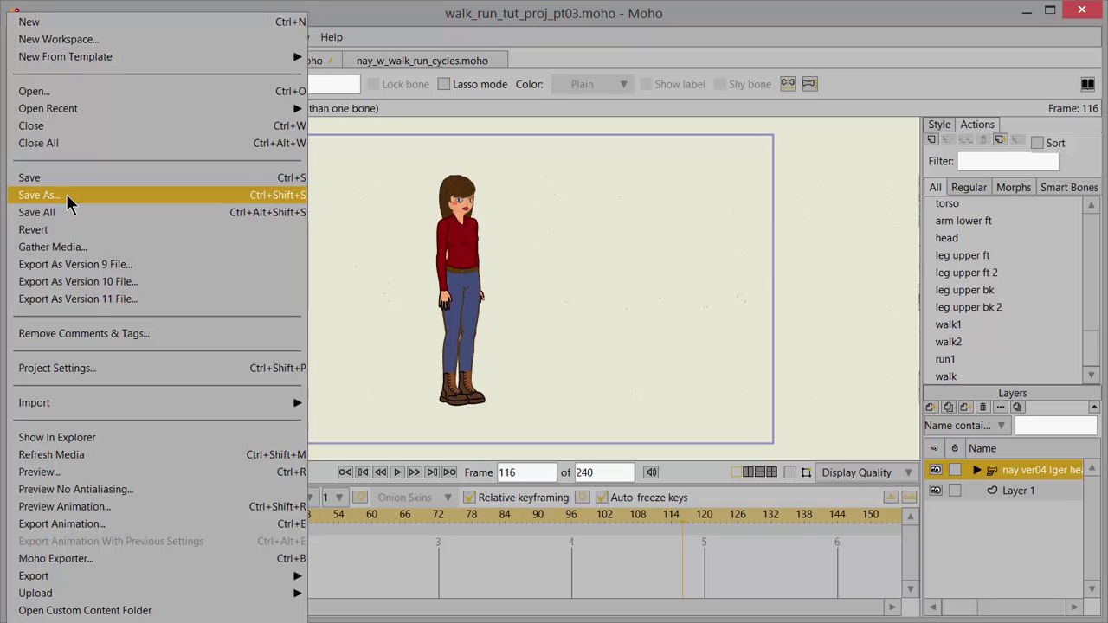
{"action": "left_click", "coordinate": [379, 347]}
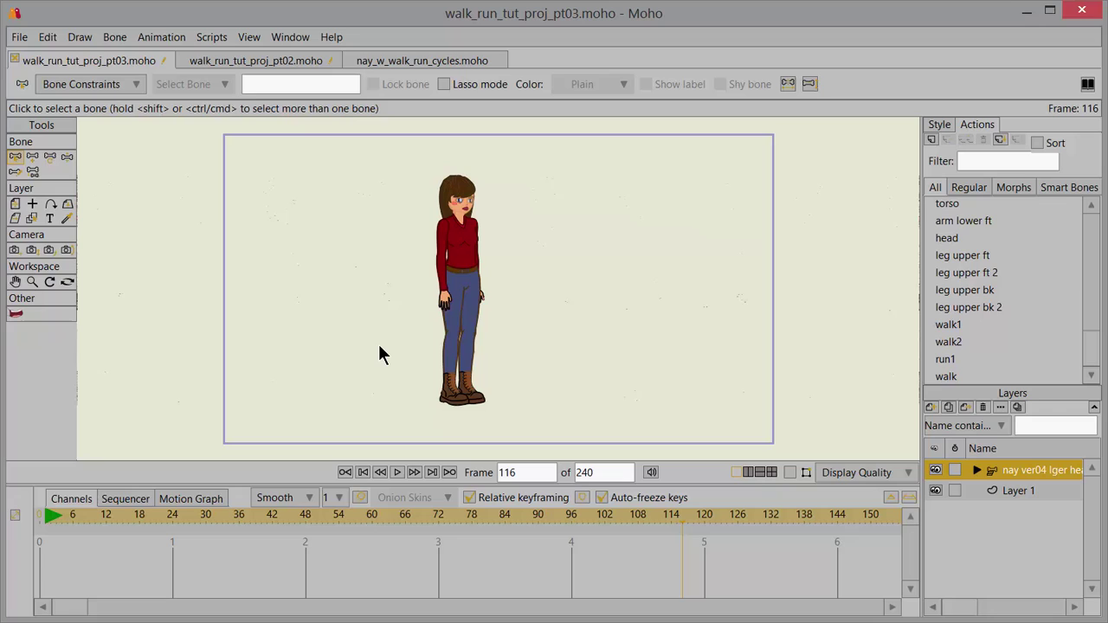
{"action": "key", "text": "ctrl+s"}
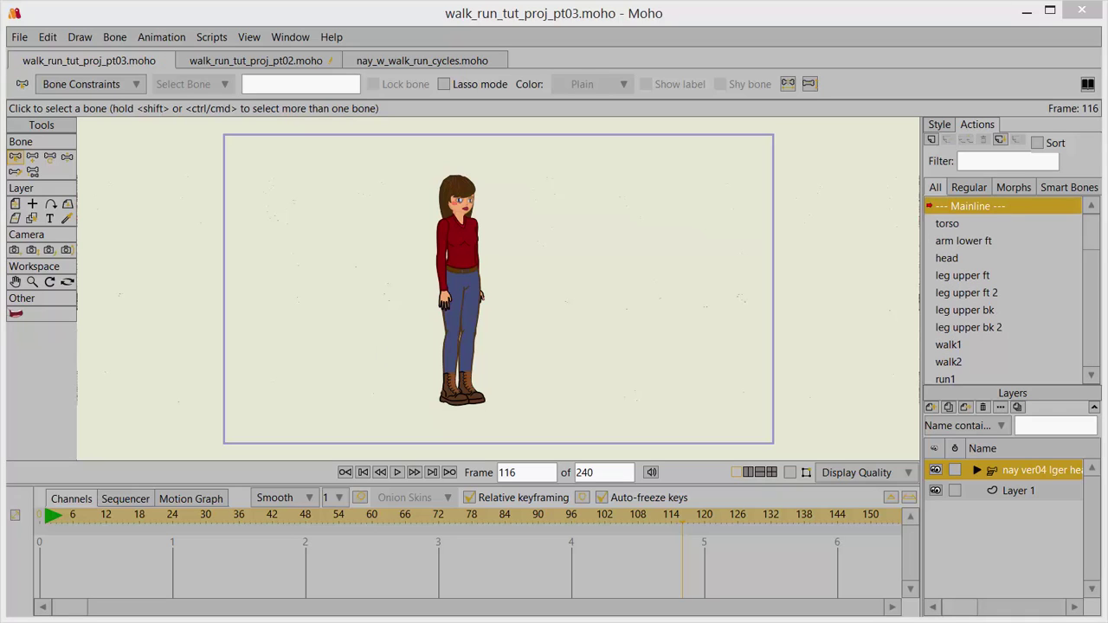